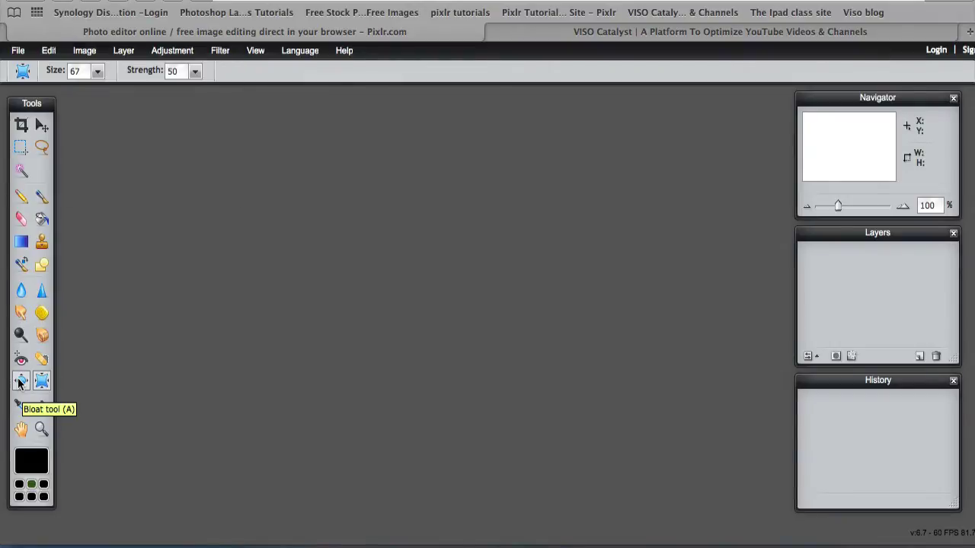
Open the 'chubby face' photo and move its window toward the centre.
left_click(85, 50)
left_click(17, 51)
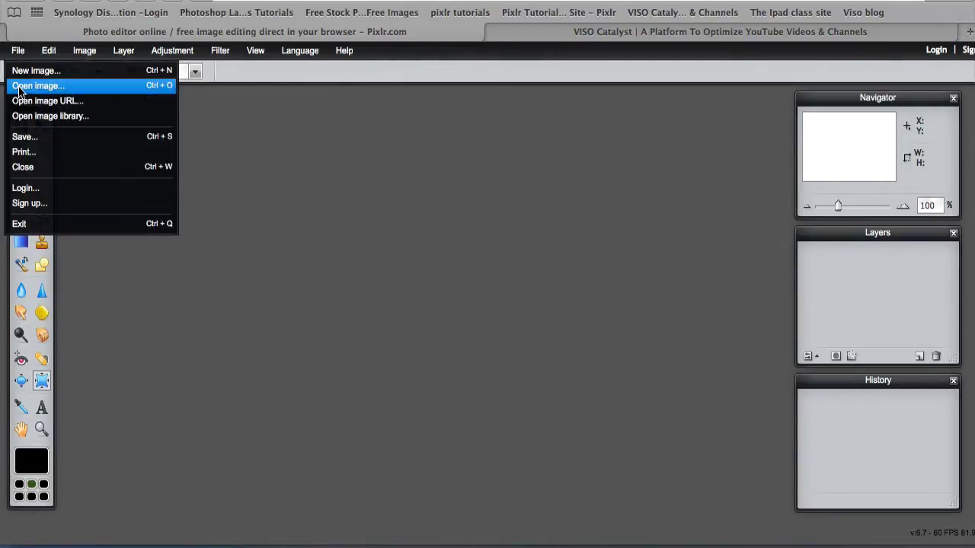
left_click(22, 85)
double_click(335, 155)
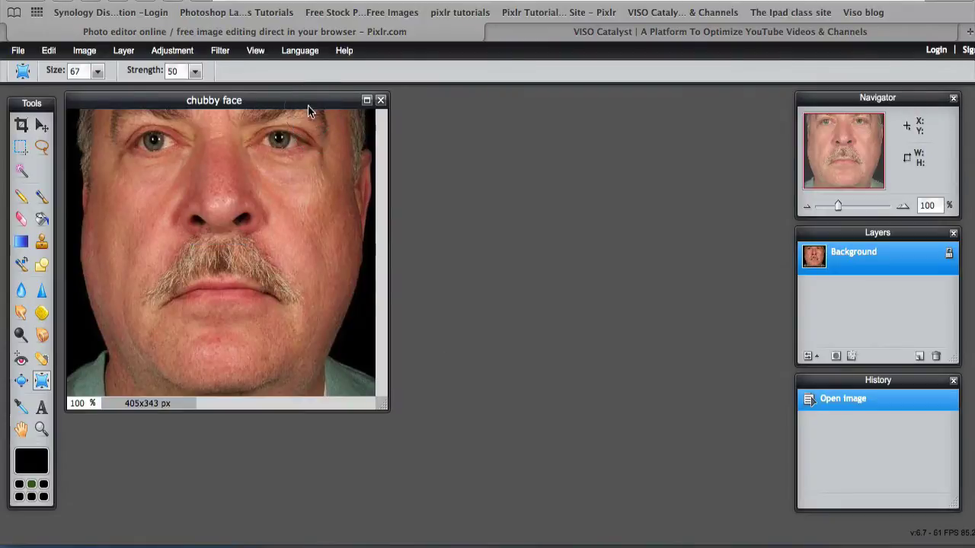
left_click_drag(301, 103, 373, 100)
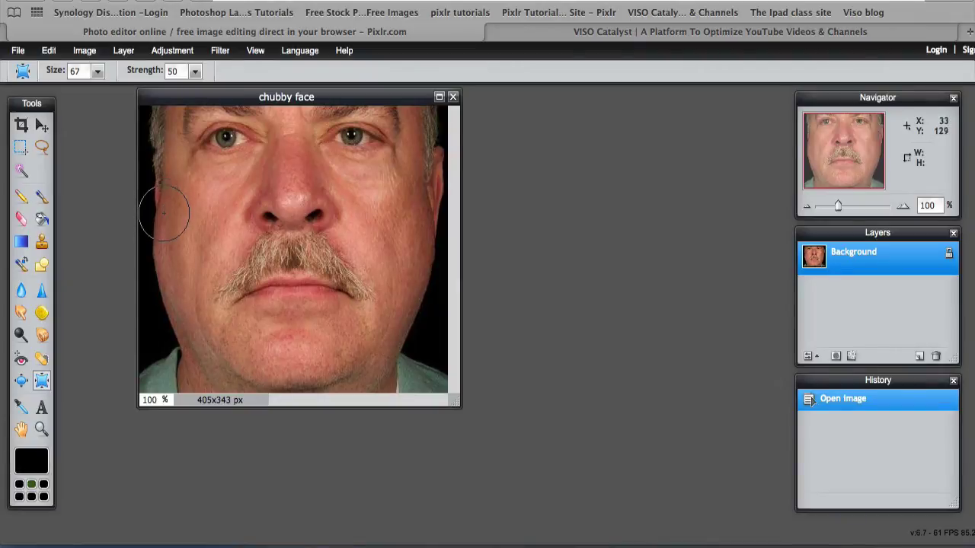
Test-warp the left cheek contour, switching between the Bloat and Pinch tools.
mouse_move(167, 236)
left_mouse_down()
mouse_move(202, 360)
mouse_move(163, 193)
mouse_move(192, 346)
left_mouse_up()
left_click(21, 381)
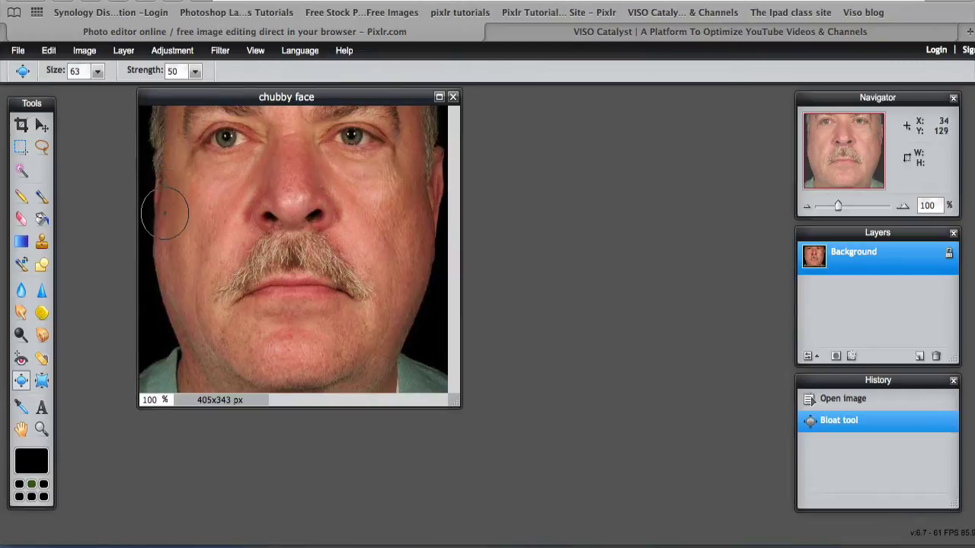
left_click(42, 382)
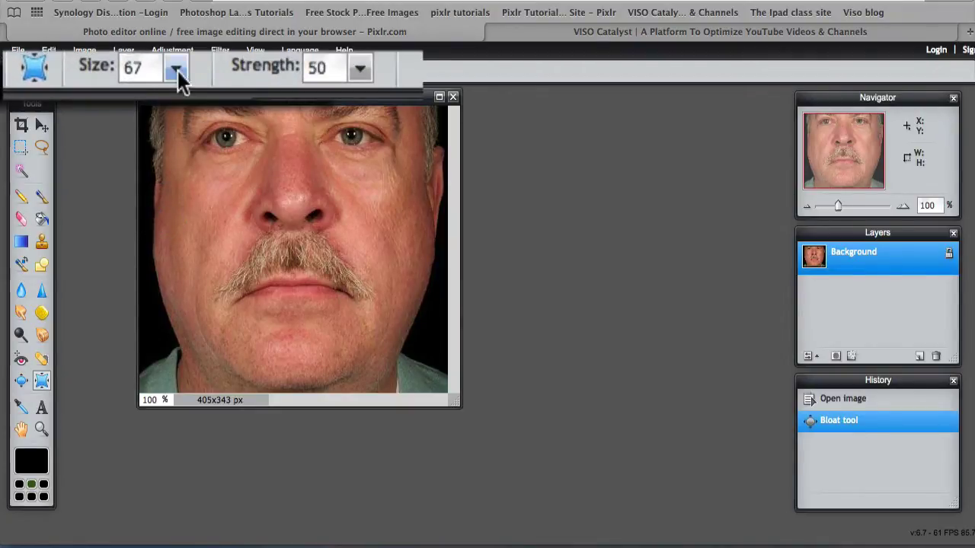
Set the Pinch size to 52 and pinch inward down the left cheek edge.
left_click(177, 70)
left_click_drag(62, 92, 55, 96)
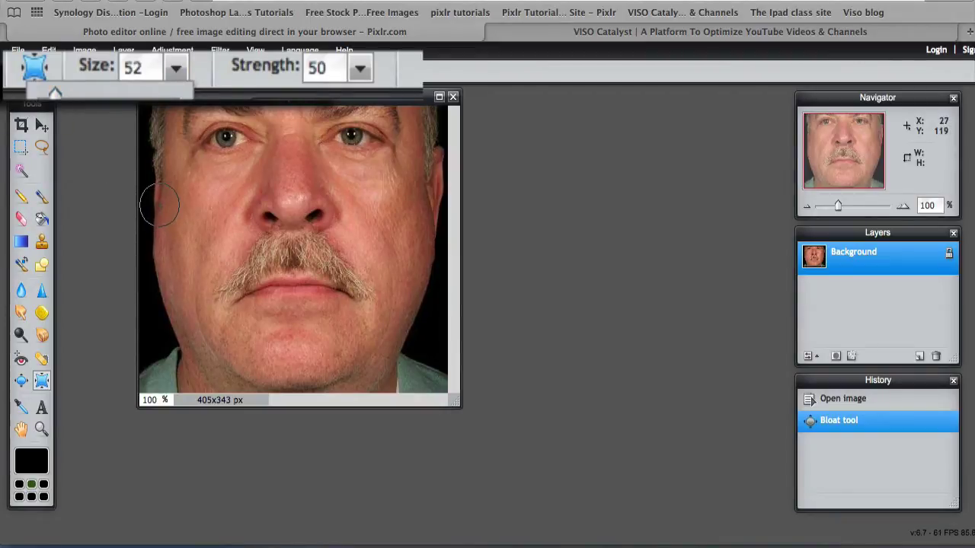
left_click_drag(157, 205, 154, 191)
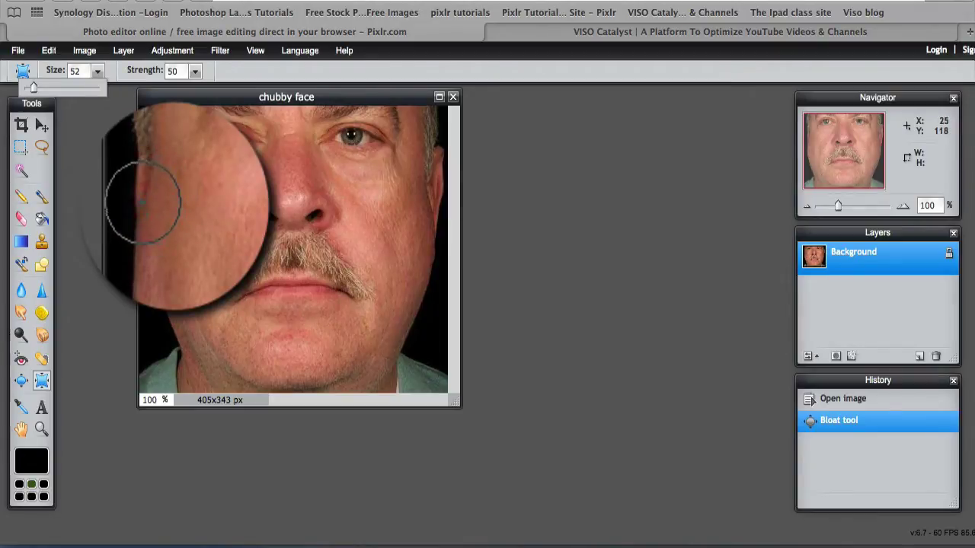
left_click(147, 202)
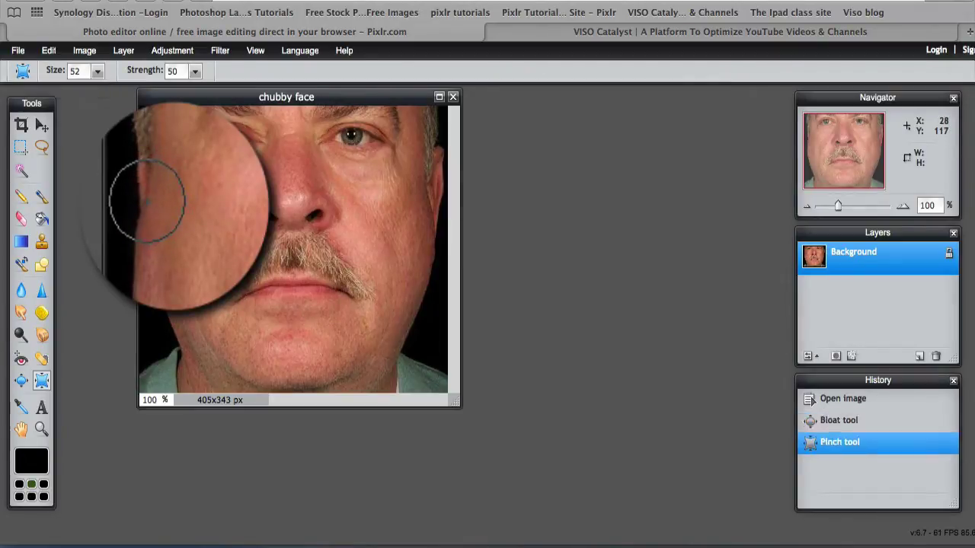
left_click(146, 217)
left_click(147, 223)
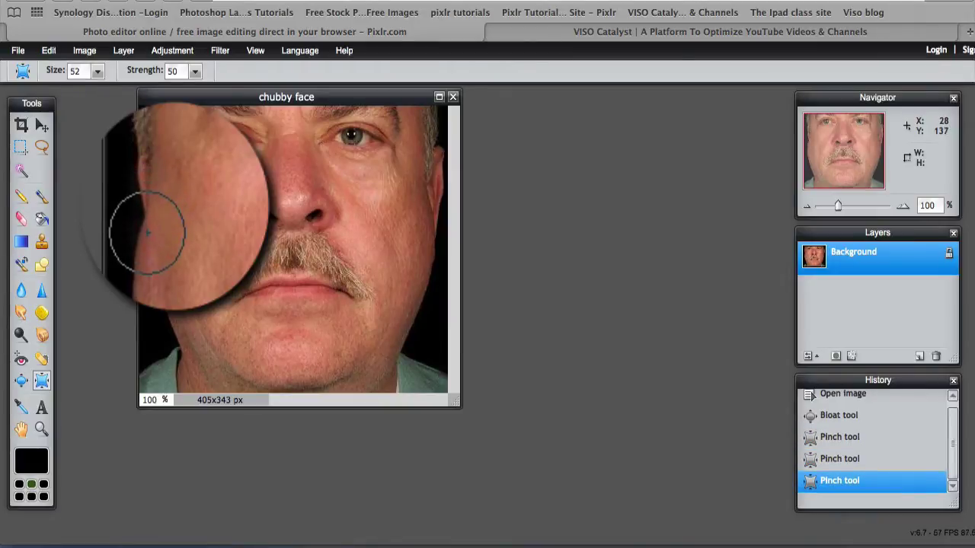
left_click(147, 231)
left_click(147, 241)
left_click(148, 249)
left_click(148, 257)
left_click(148, 262)
left_click(150, 275)
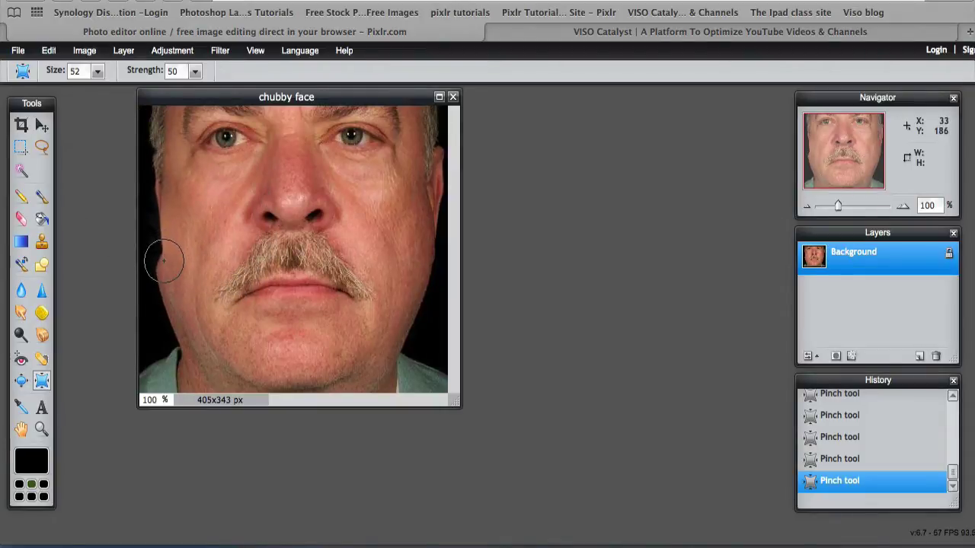
Pinch the lower left cheek inward down to beside the mustache.
left_click(163, 258)
left_click(163, 263)
left_click(164, 267)
left_click(163, 271)
left_click(163, 273)
left_click(168, 279)
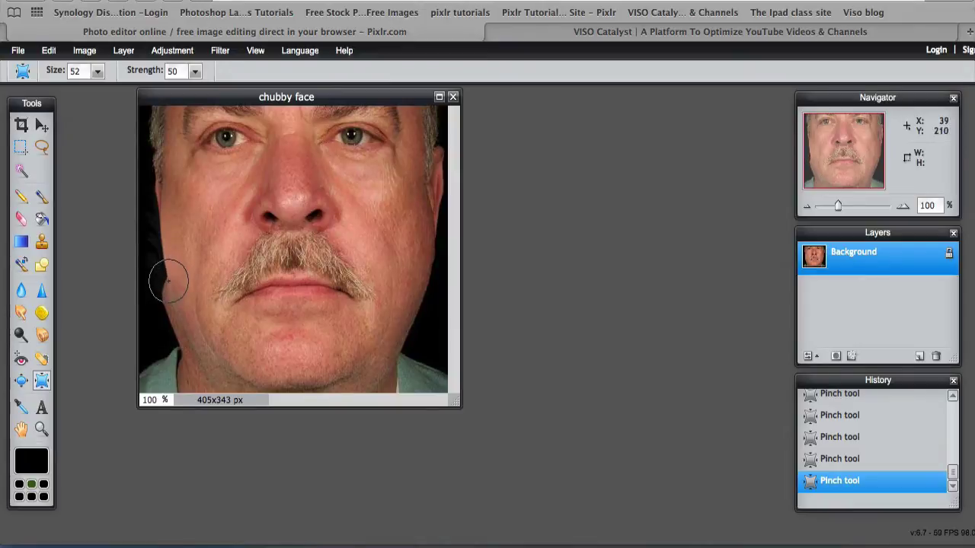
left_click(168, 283)
left_click(169, 285)
left_click(171, 292)
Pinch the left jawline inward all the way down to the chin.
left_click(173, 297)
left_click(172, 299)
left_click(173, 301)
left_click(175, 306)
left_click(177, 312)
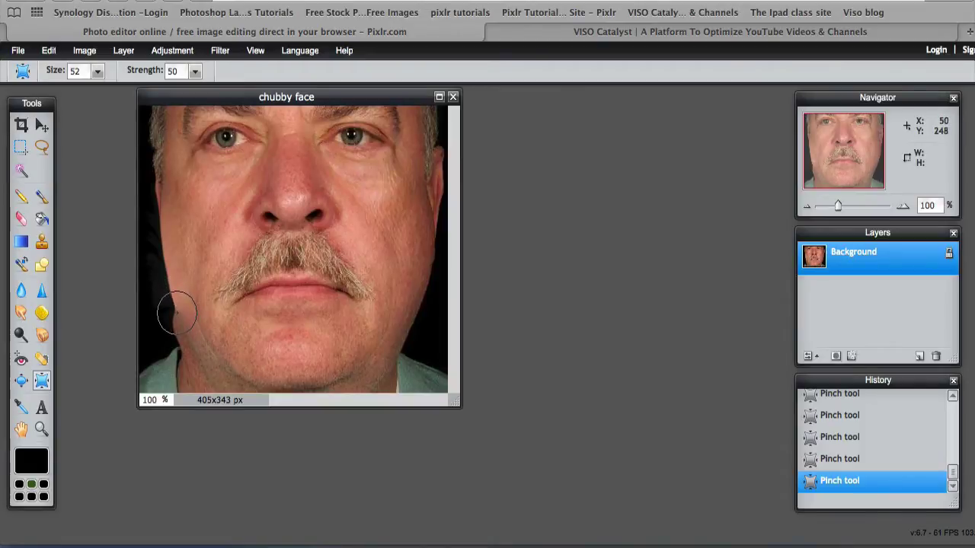
left_click(174, 312)
left_click(178, 316)
left_click(178, 320)
left_click(181, 325)
left_click(178, 327)
left_click(180, 331)
left_click(185, 336)
left_click(186, 340)
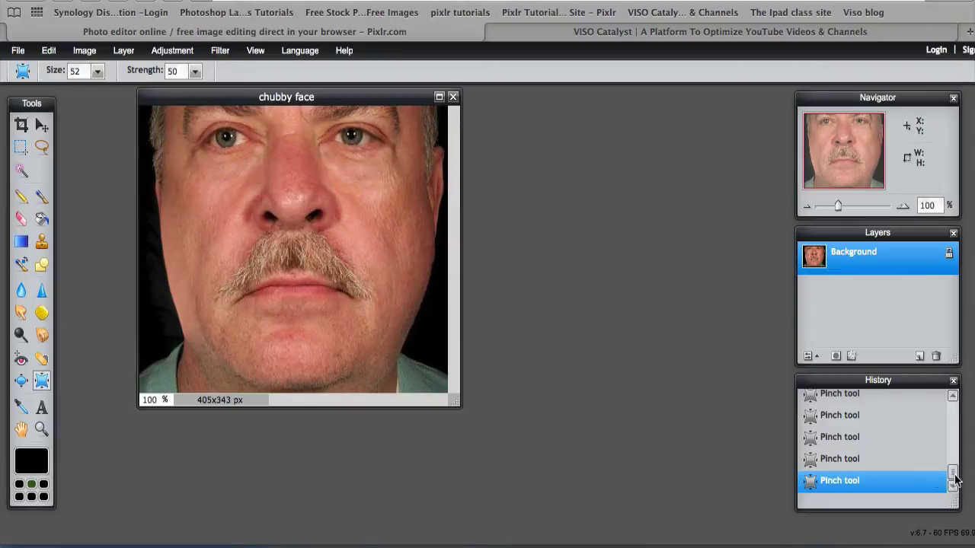
Revert to an earlier Pinch step in History, then pinch the right cheek edge.
left_click_drag(951, 473, 951, 464)
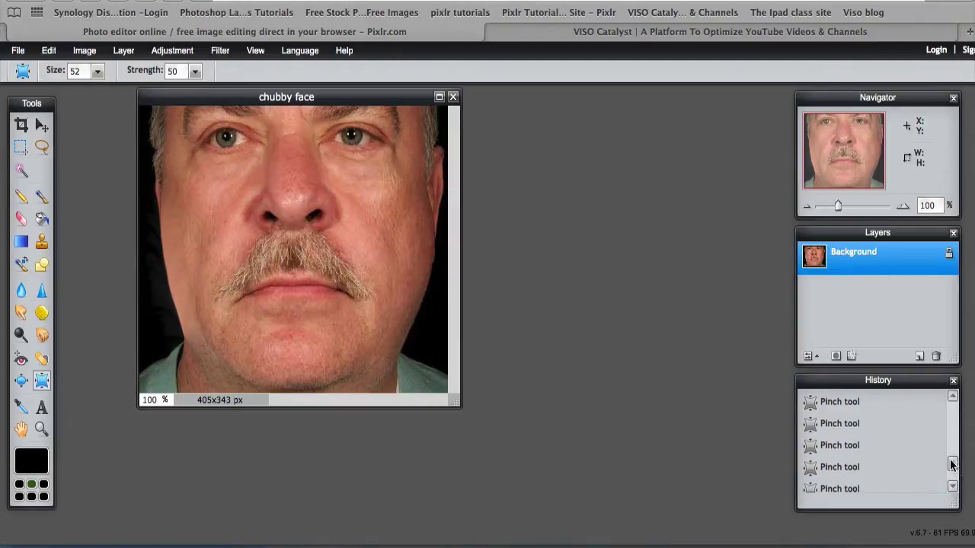
left_click(835, 425)
left_click(840, 403)
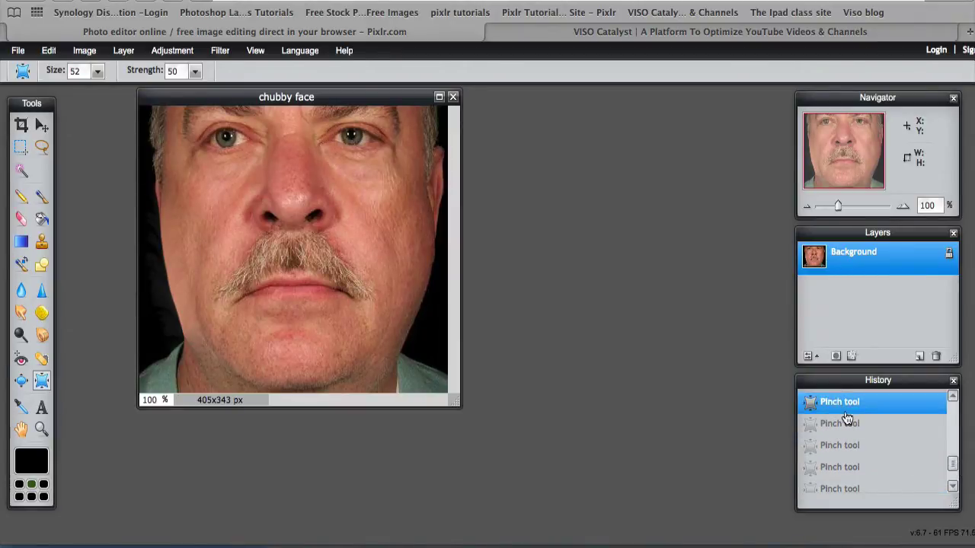
left_click_drag(954, 466, 954, 455)
left_click(843, 399)
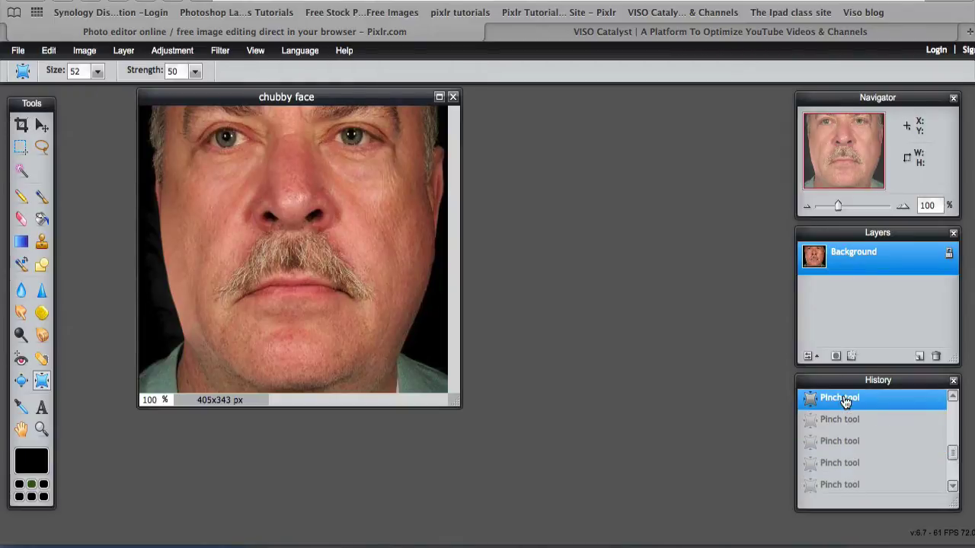
left_click(434, 223)
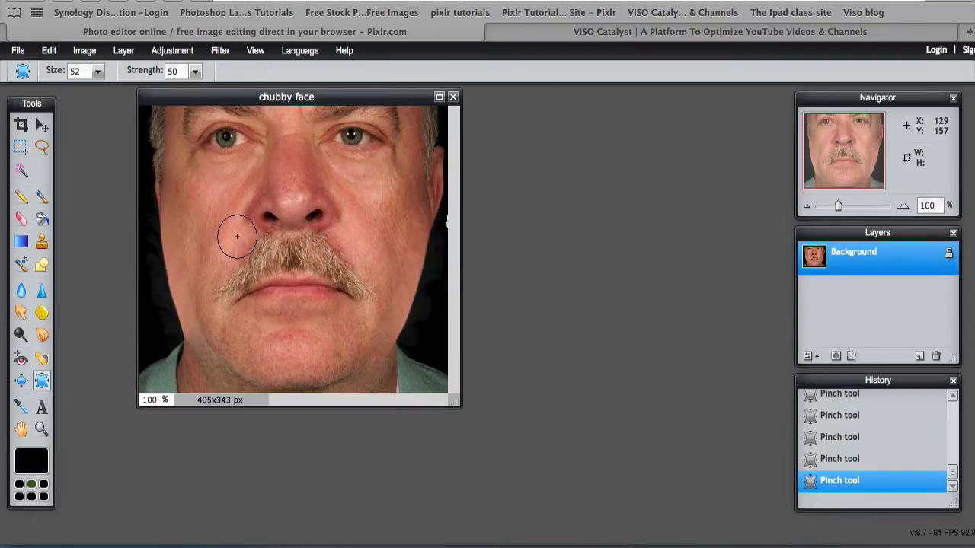
Undo the latest pinch steps with Ctrl+Z.
key("ctrl+z")
key("ctrl+z")
key("ctrl+z")
key("ctrl+z")
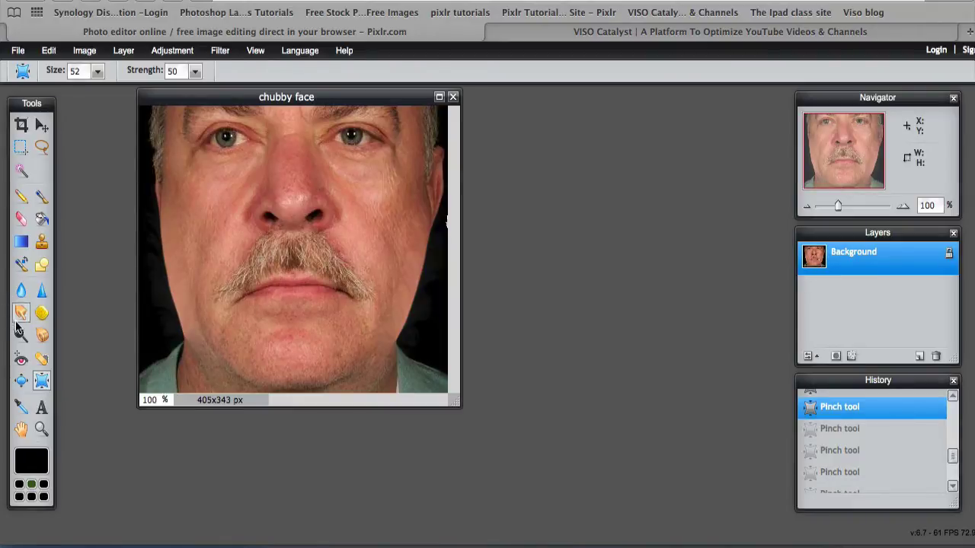
Clone-stamp over the left cheek bulge down toward the jaw.
left_click(42, 244)
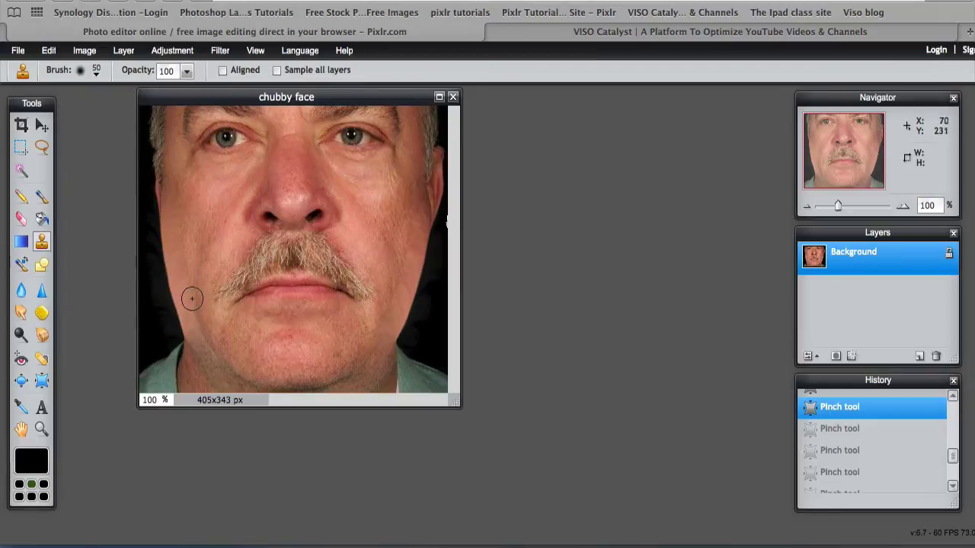
left_click(204, 230, "ctrl")
left_click(175, 218)
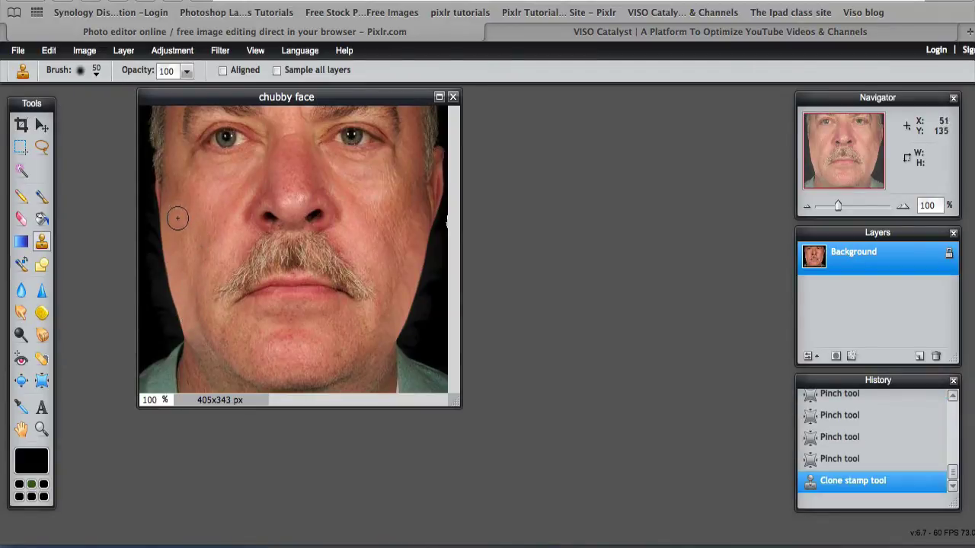
left_click(174, 229)
left_click(174, 241)
left_click(174, 251)
left_click(176, 267)
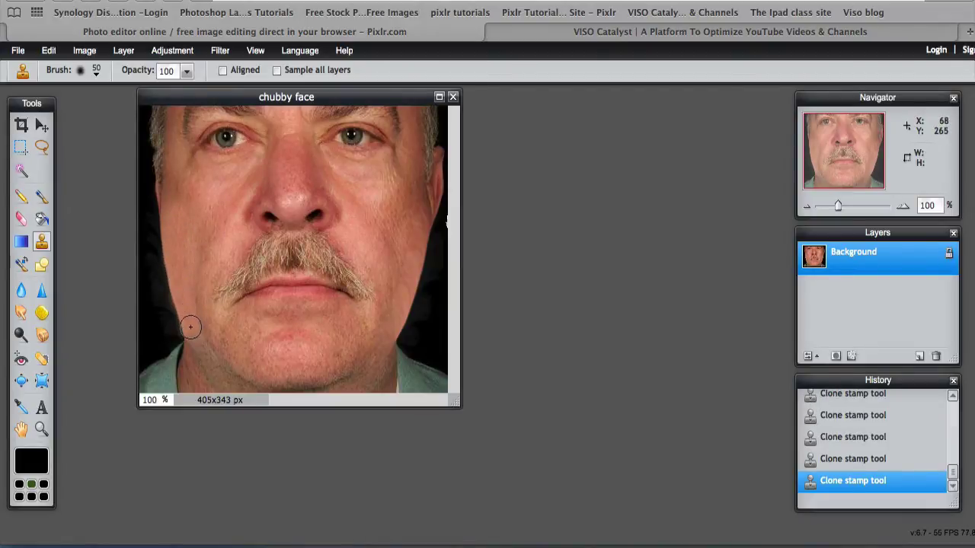
Close the chubby face photo and bring up the Open image file dialog.
key("ctrl+w")
left_click(17, 50)
left_click(45, 86)
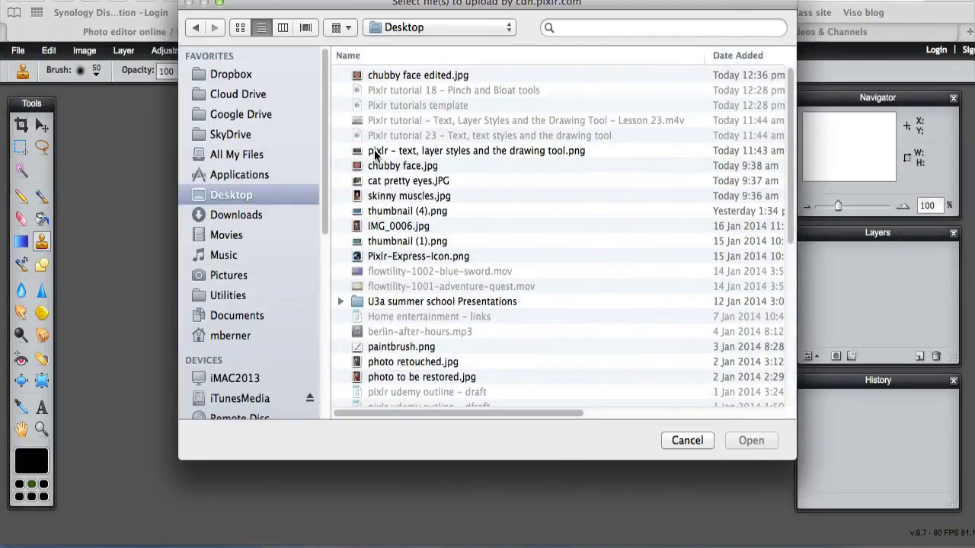
Open 'cat pretty eyes' and set the Bloat tool to Size 87, Strength 81.
left_click(374, 182)
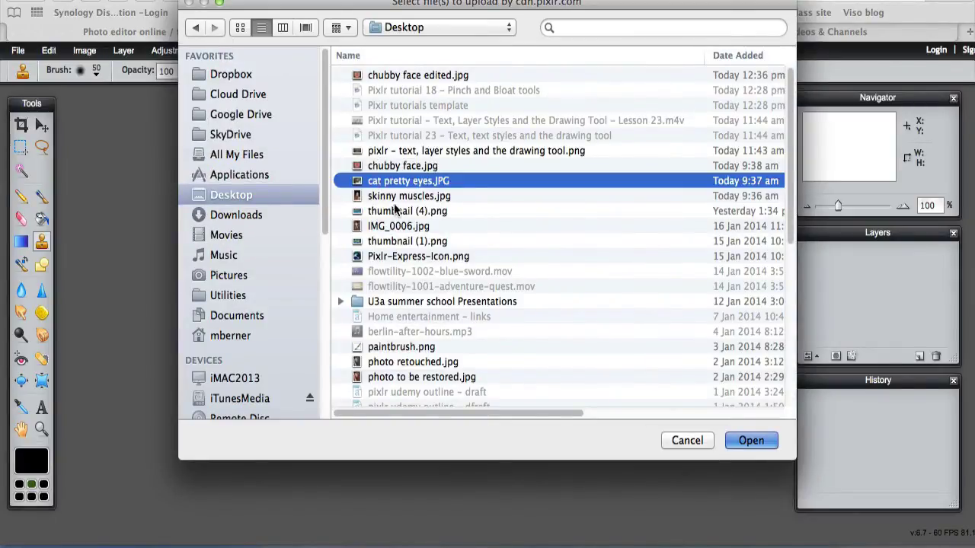
left_click(751, 440)
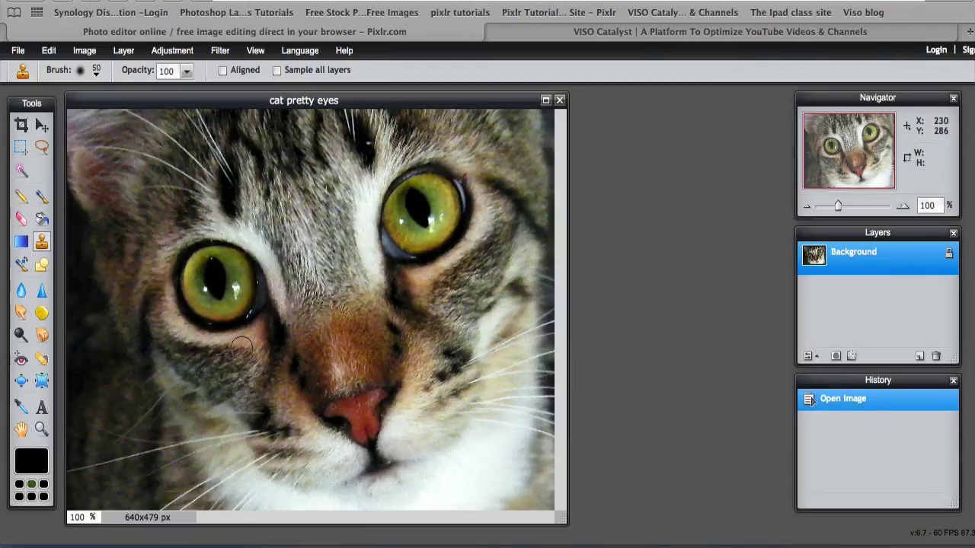
left_click(21, 380)
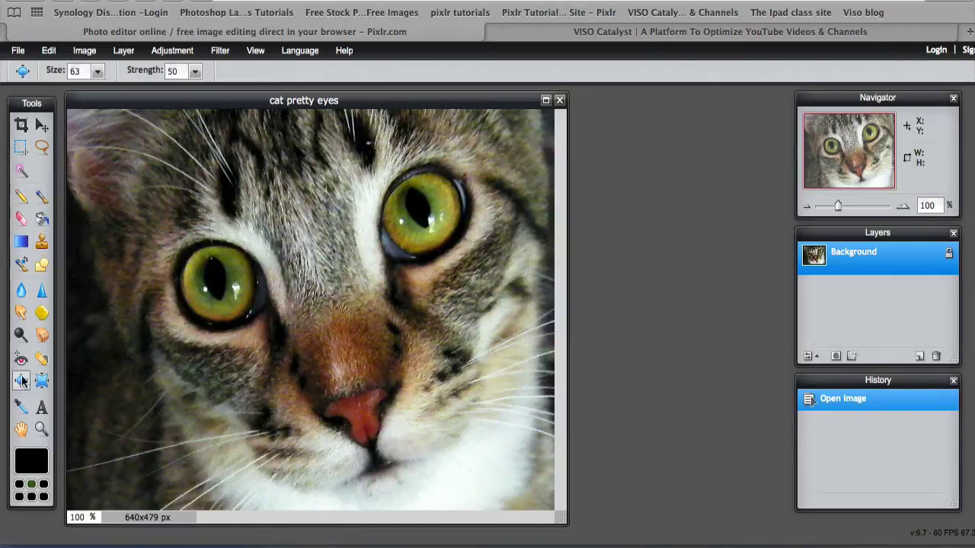
left_click(97, 71)
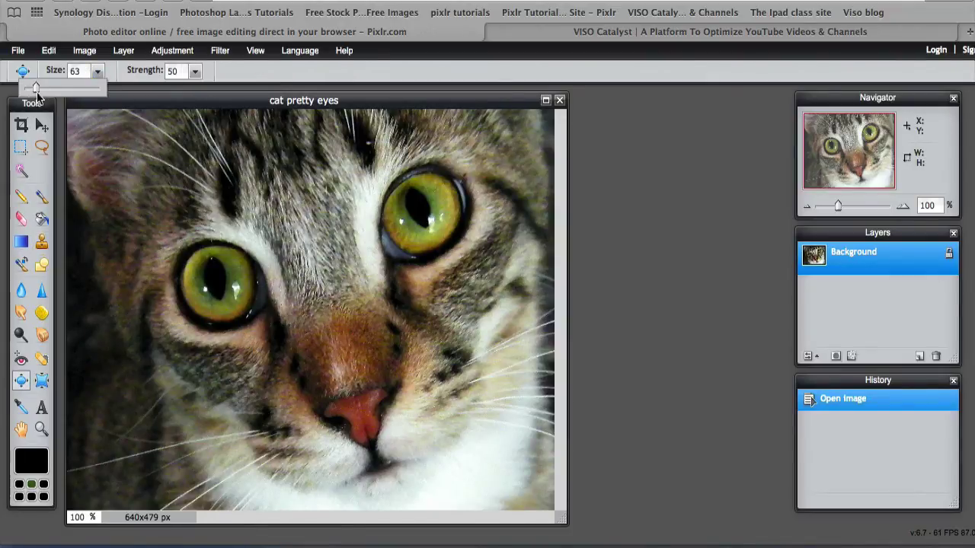
mouse_move(35, 89)
left_mouse_down()
mouse_move(56, 89)
mouse_move(41, 88)
left_mouse_up()
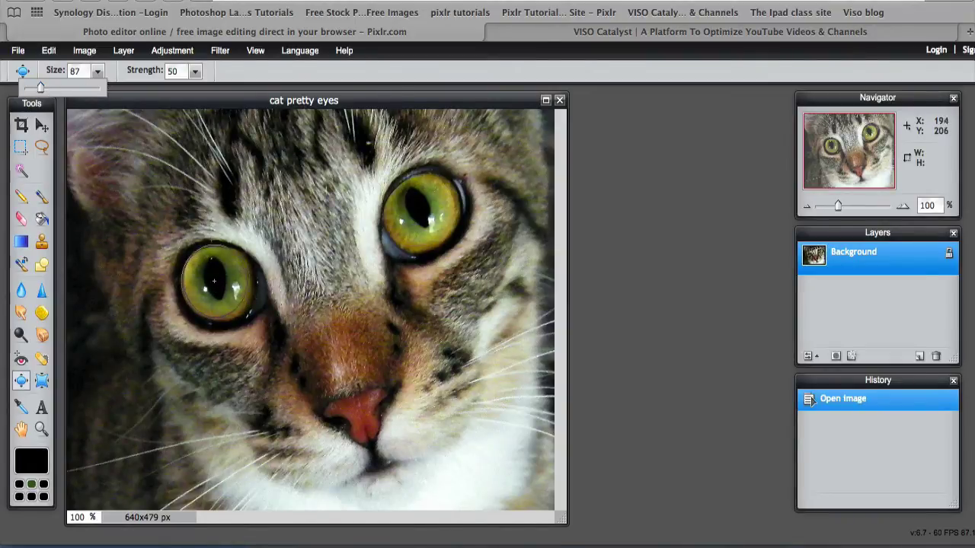
left_click(195, 71)
left_click_drag(161, 92, 184, 100)
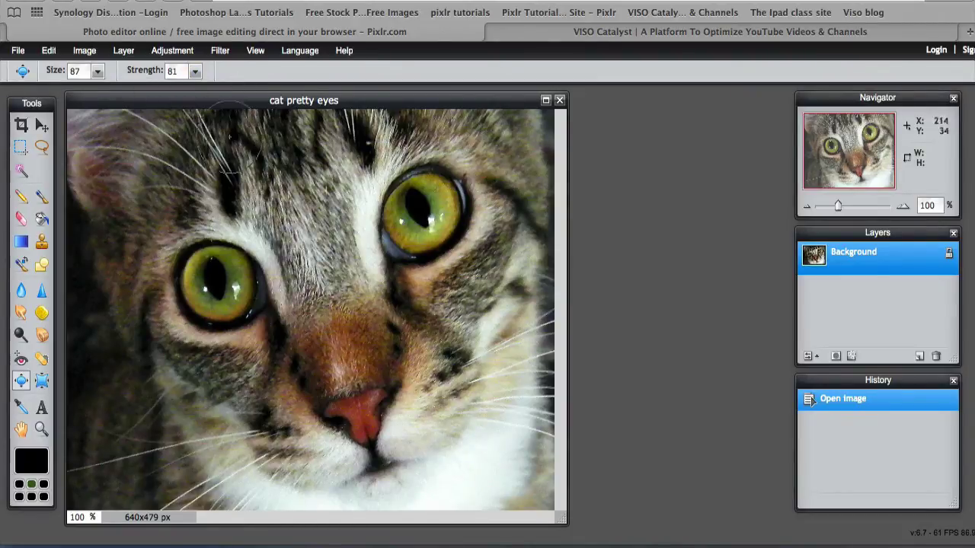
Bloat the left pupil six times and the right pupil four times.
left_click(215, 282)
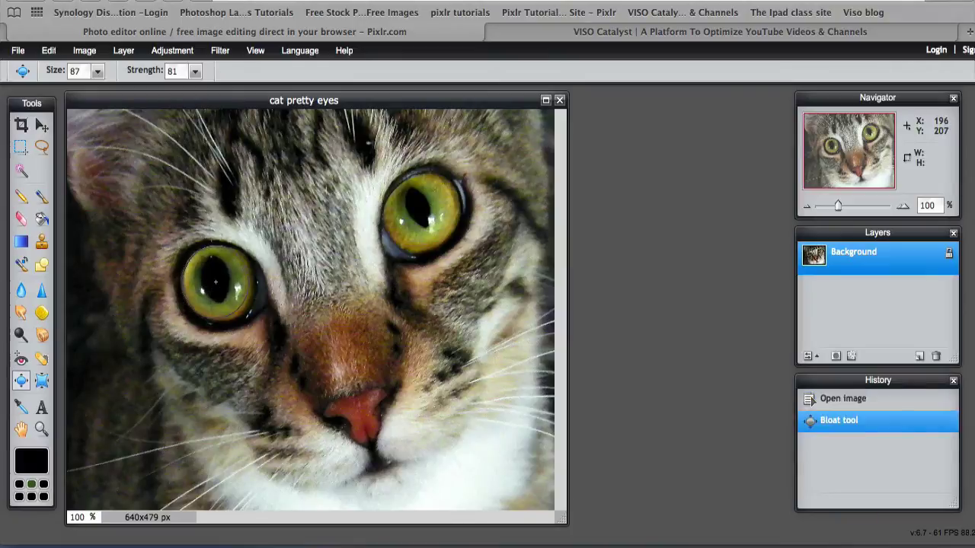
left_click(216, 282)
left_click(215, 282)
left_click(215, 282)
left_click(216, 282)
left_click(216, 283)
left_click(421, 210)
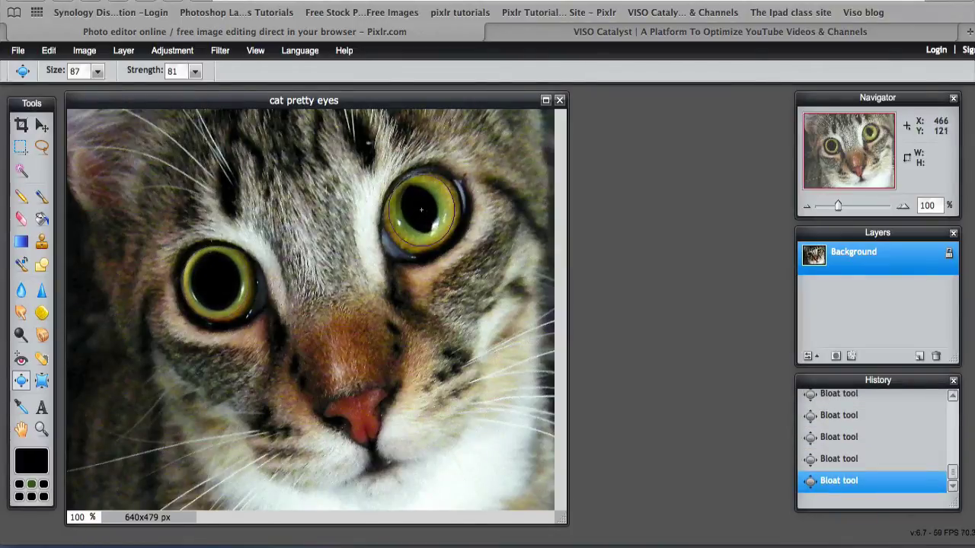
left_click(421, 209)
left_click(421, 210)
left_click(421, 209)
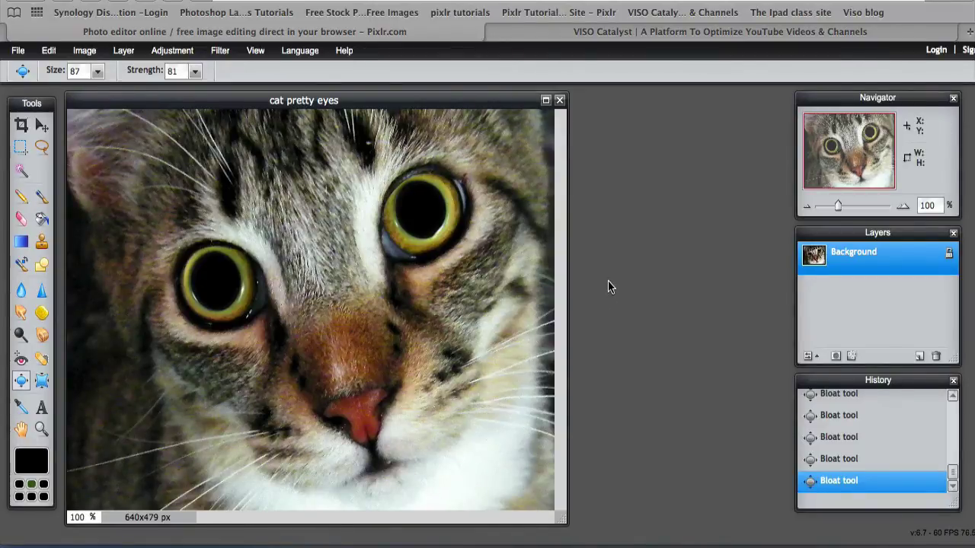
Open 'skinny muscles.jpg' from the file list.
left_click(560, 102)
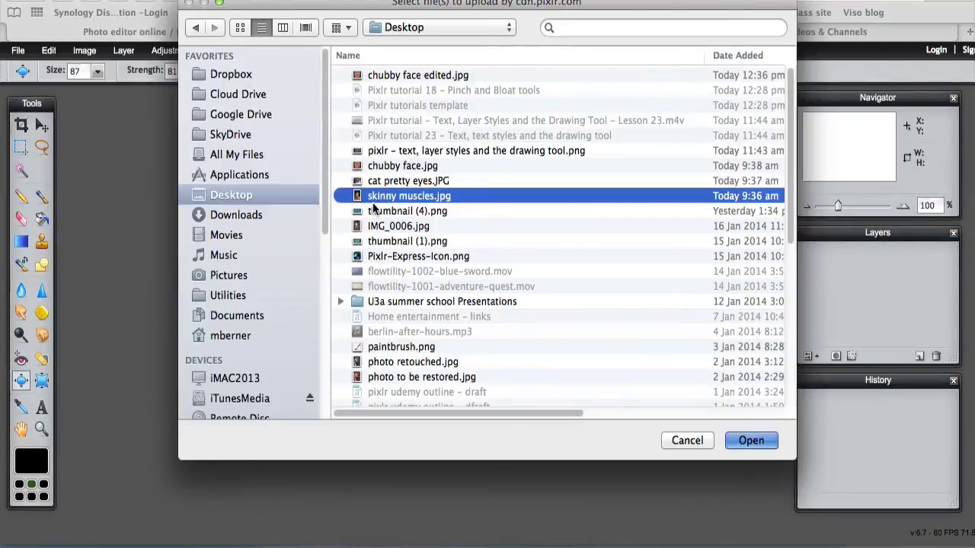
key("Return")
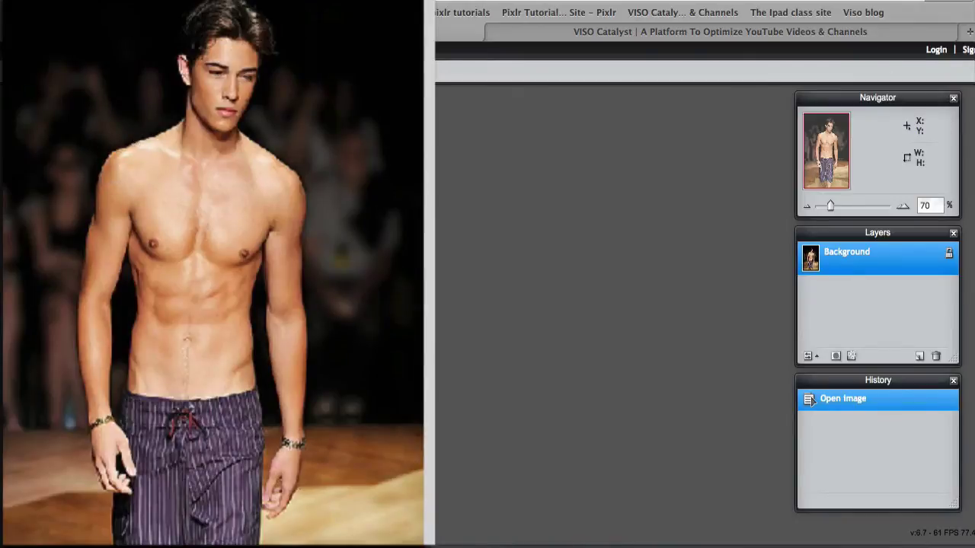
Bloat the model's left shoulder with repeated strokes down its edge.
left_click(126, 157)
left_click(121, 157)
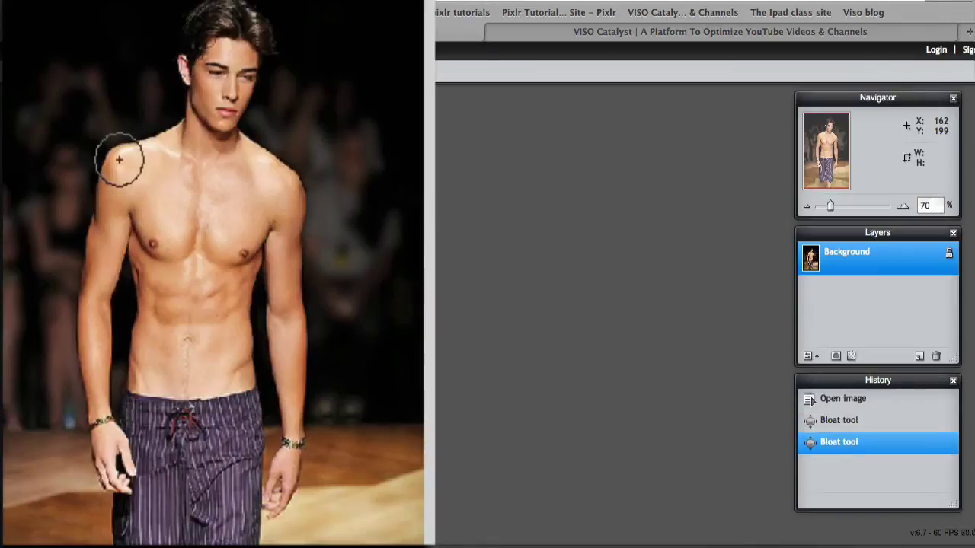
left_click(126, 156)
left_click(121, 159)
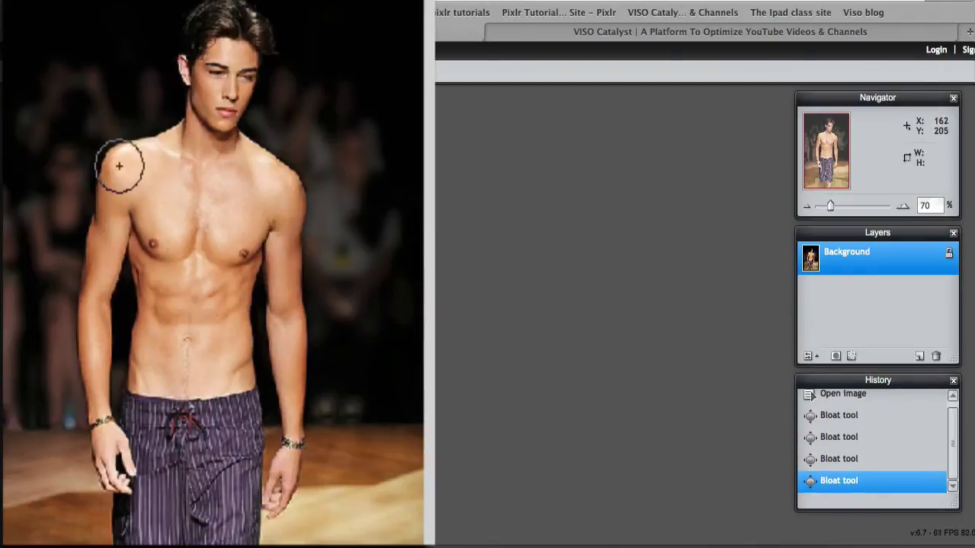
left_click(114, 171)
left_click(105, 183)
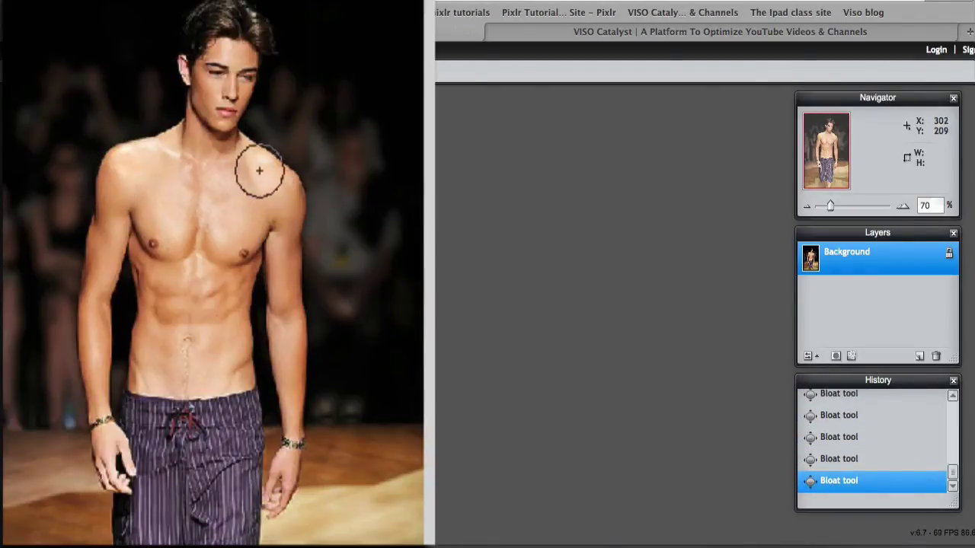